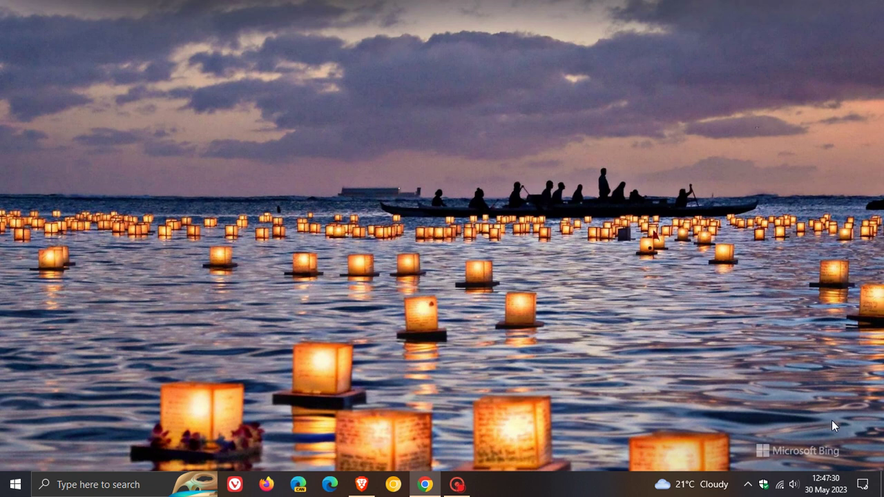
Launch regedit through the Run box from the Start context menu, then show the File menu
{"action": "mouse_move", "coordinate": [830, 487]}
{"action": "right_click", "coordinate": [16, 490]}
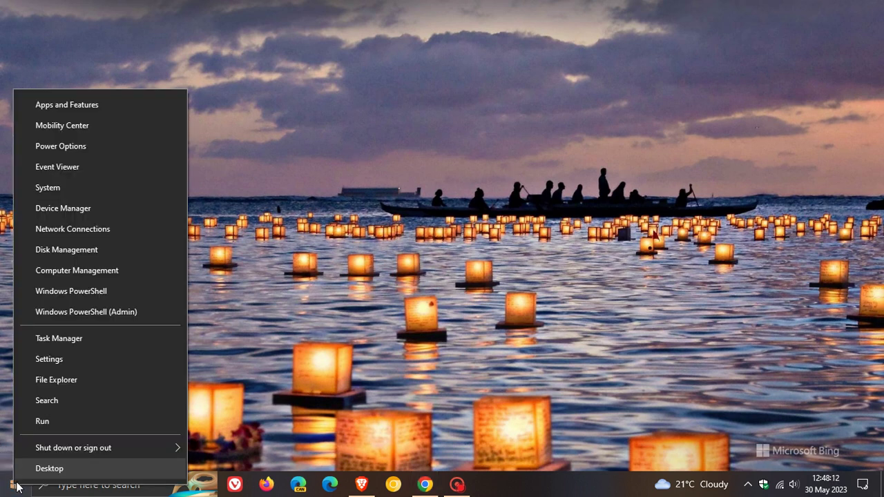
{"action": "left_click", "coordinate": [99, 423]}
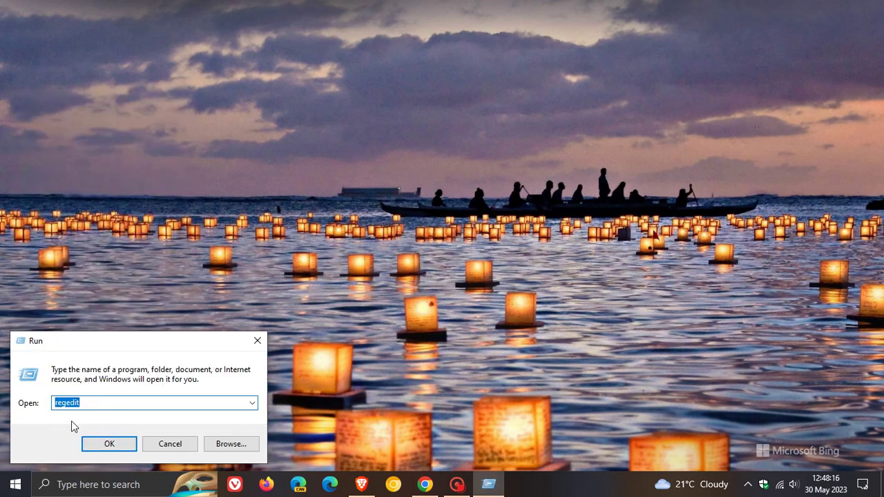
{"action": "left_click", "coordinate": [113, 447]}
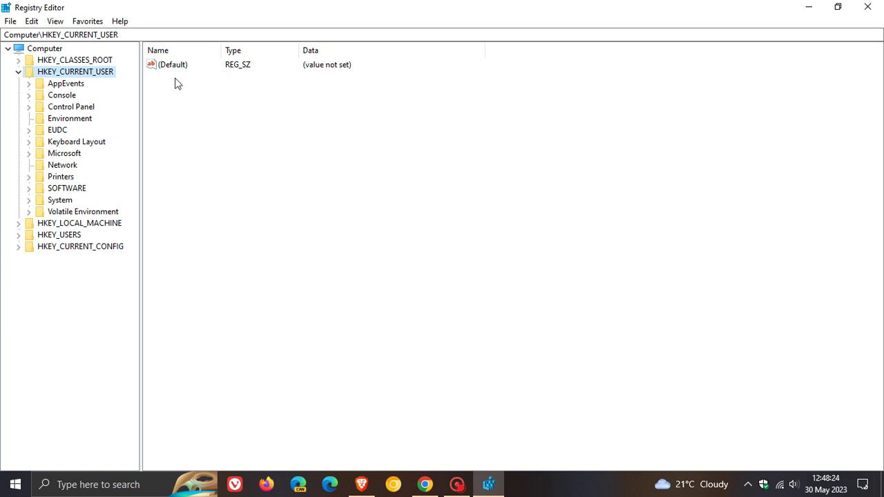
{"action": "left_click", "coordinate": [10, 22]}
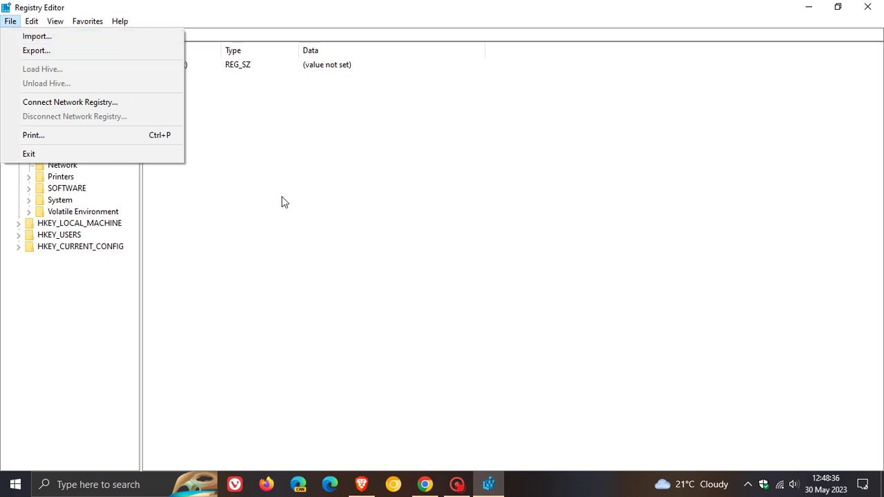
Close the File menu without choosing anything, leaving HKEY_CURRENT_USER's keys in view
{"action": "left_click", "coordinate": [393, 266]}
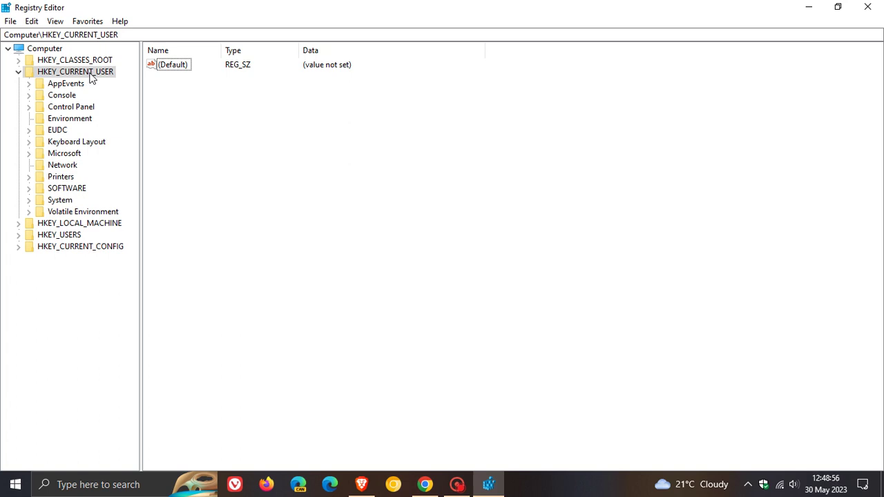
Drill down HKEY_CURRENT_USER\SOFTWARE\Microsoft\Windows\CurrentVersion and expand Explorer to list Accent through SearchPlatform
{"action": "left_click", "coordinate": [28, 188]}
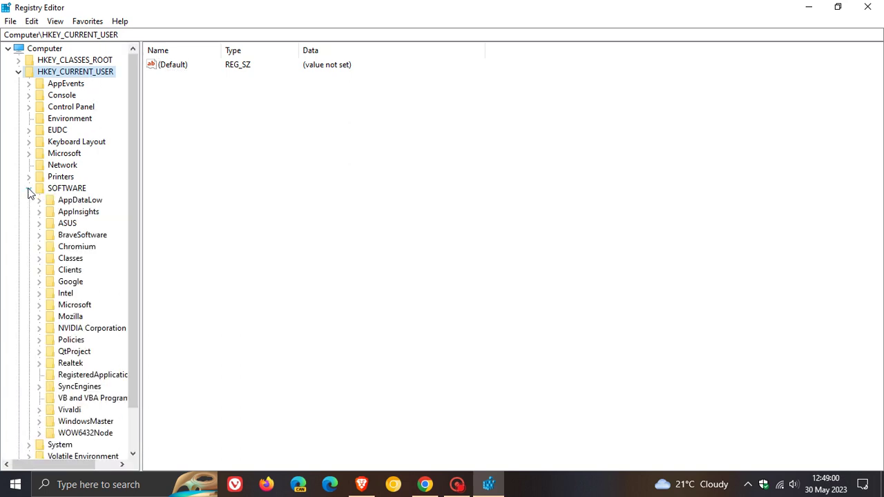
{"action": "scroll", "coordinate": [98, 238], "scroll_direction": "down", "scroll_amount": 1}
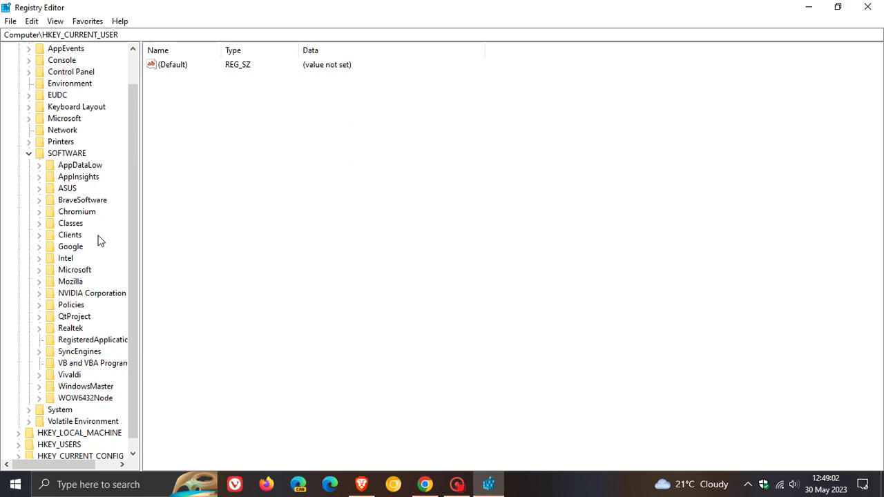
{"action": "left_click", "coordinate": [38, 270]}
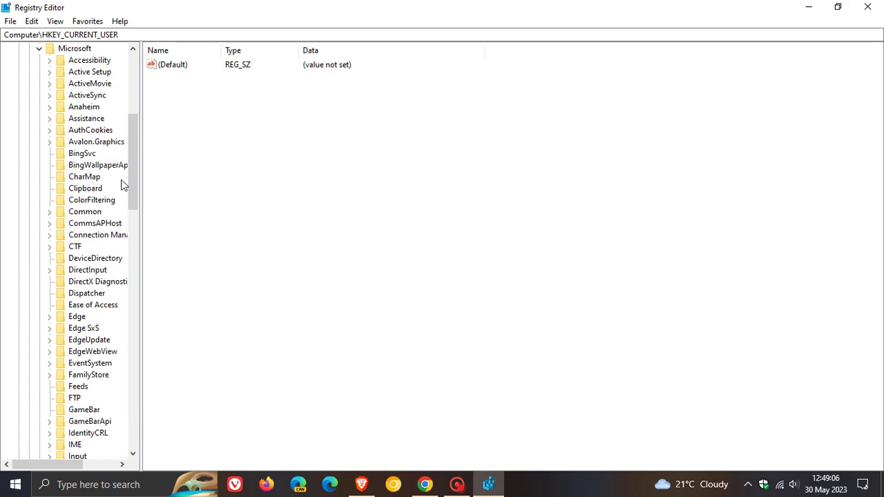
{"action": "scroll", "coordinate": [121, 185], "scroll_direction": "down", "scroll_amount": 20}
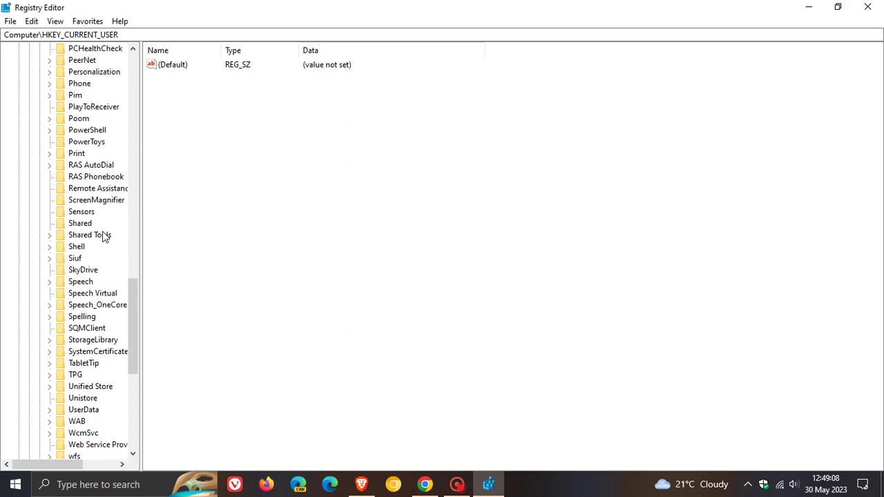
{"action": "scroll", "coordinate": [103, 236], "scroll_direction": "down", "scroll_amount": 3}
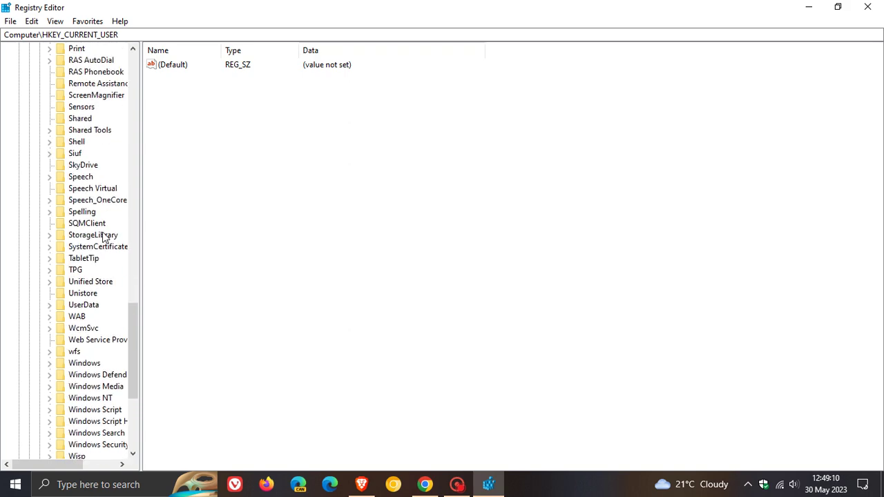
{"action": "scroll", "coordinate": [103, 237], "scroll_direction": "down", "scroll_amount": 3}
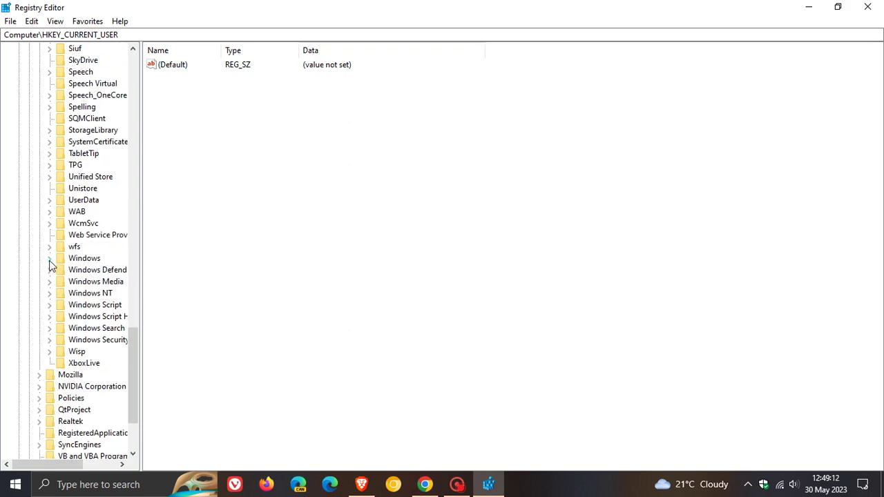
{"action": "left_click", "coordinate": [49, 259]}
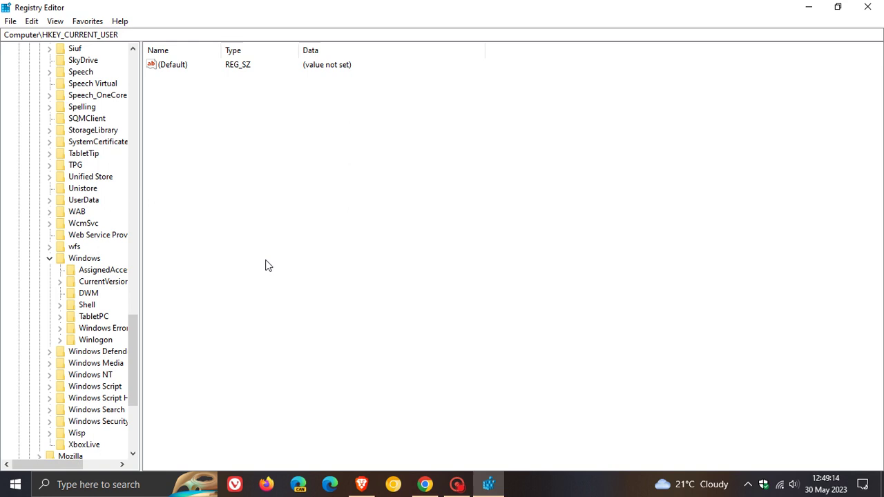
{"action": "left_click", "coordinate": [60, 282]}
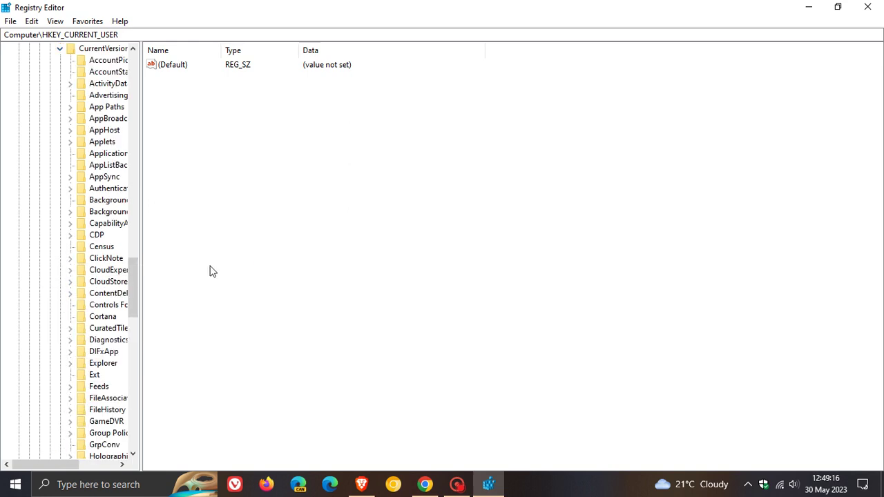
{"action": "scroll", "coordinate": [90, 183], "scroll_direction": "down", "scroll_amount": 4}
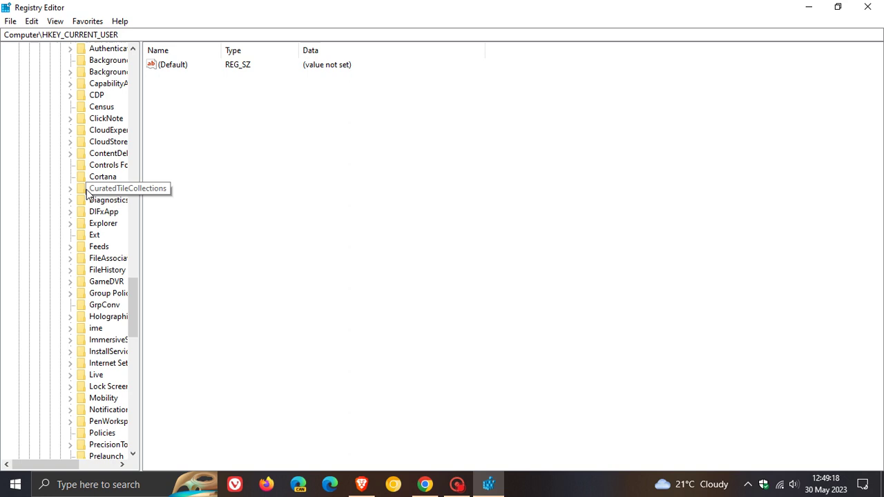
{"action": "left_click", "coordinate": [71, 224]}
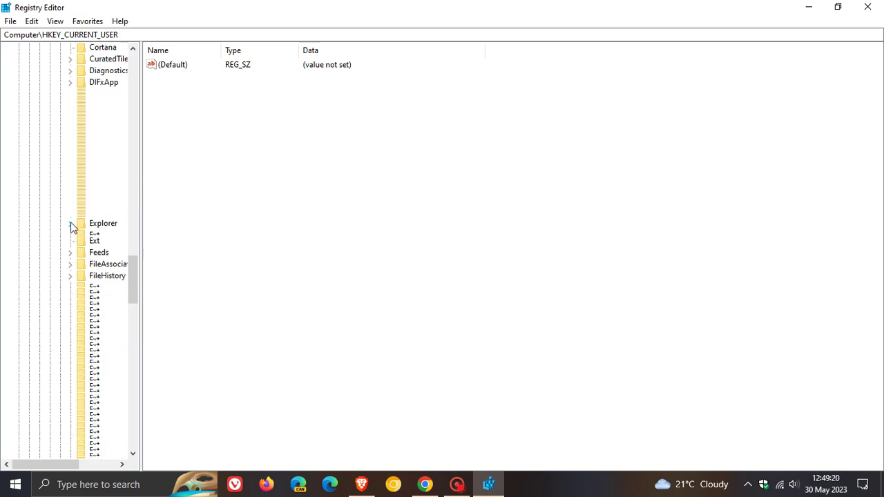
{"action": "left_click_drag", "start_coordinate": [66, 465], "coordinate": [88, 473]}
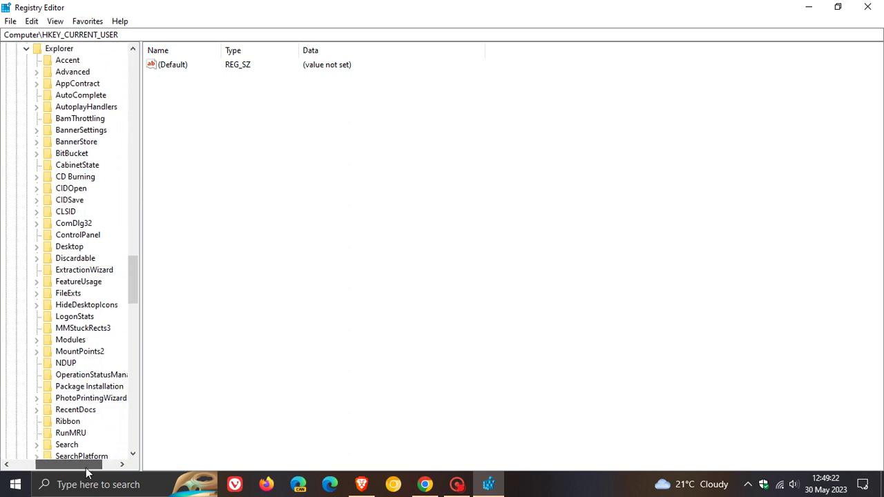
{"action": "left_click", "coordinate": [72, 73]}
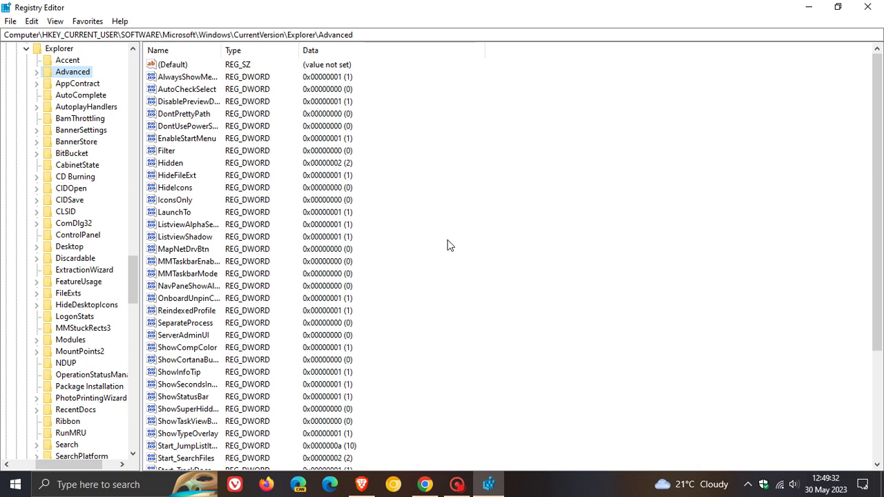
{"action": "scroll", "coordinate": [450, 246], "scroll_direction": "down", "scroll_amount": 1}
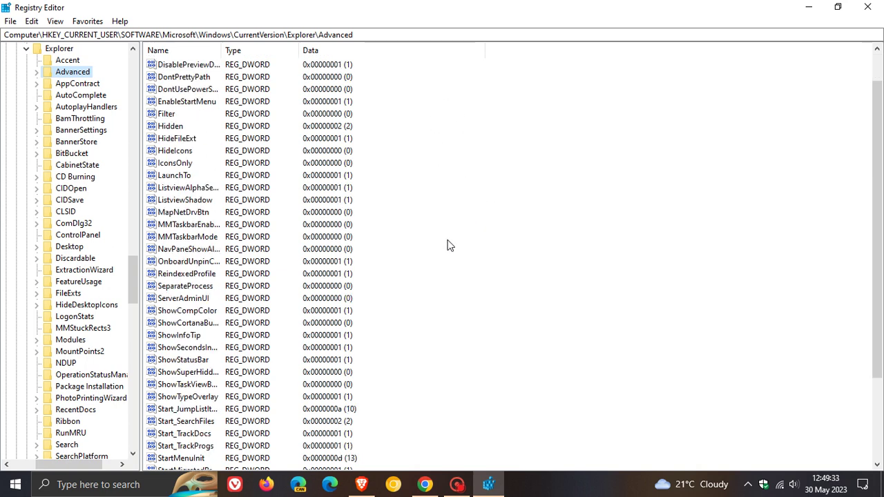
{"action": "left_click", "coordinate": [205, 351]}
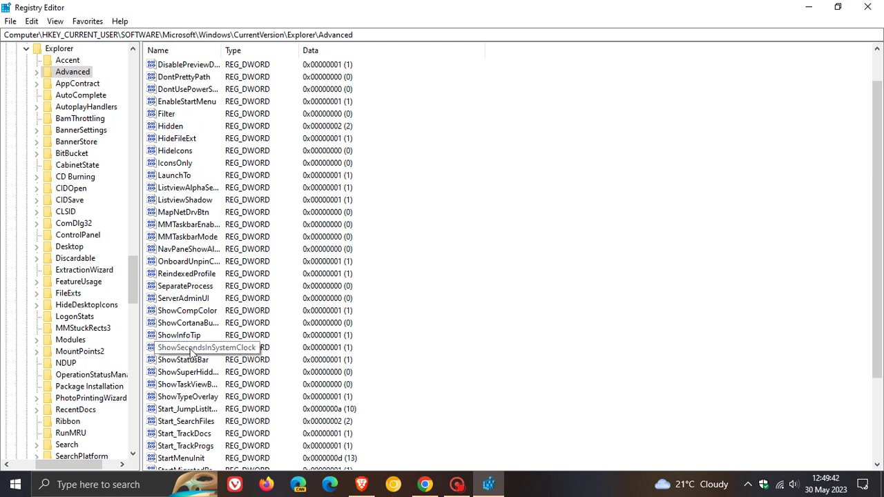
{"action": "double_click", "coordinate": [192, 351]}
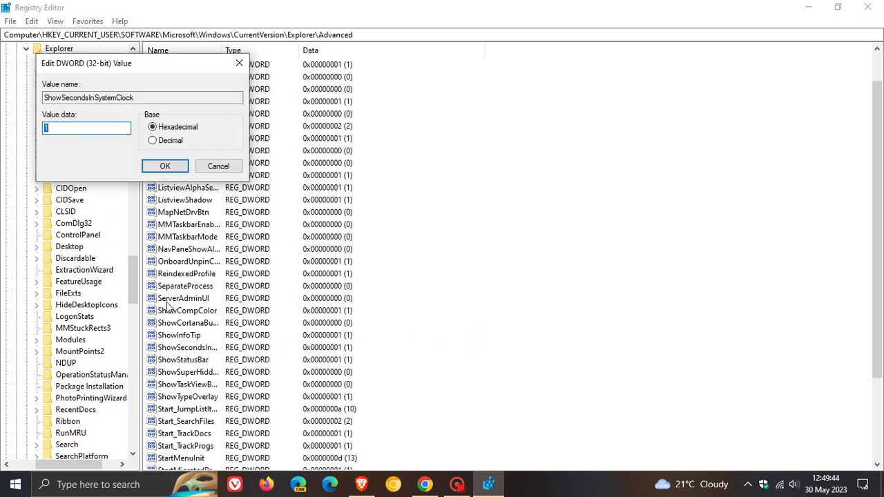
{"action": "left_click_drag", "start_coordinate": [152, 69], "coordinate": [390, 189]}
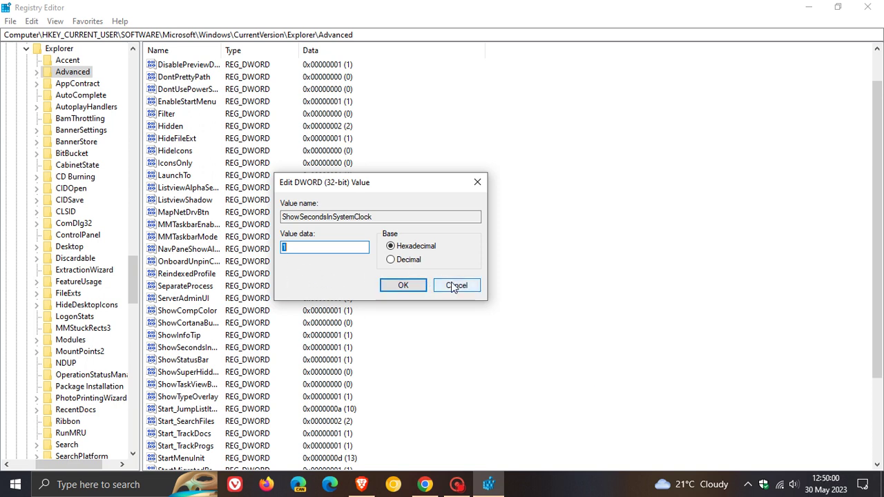
{"action": "left_click", "coordinate": [403, 286]}
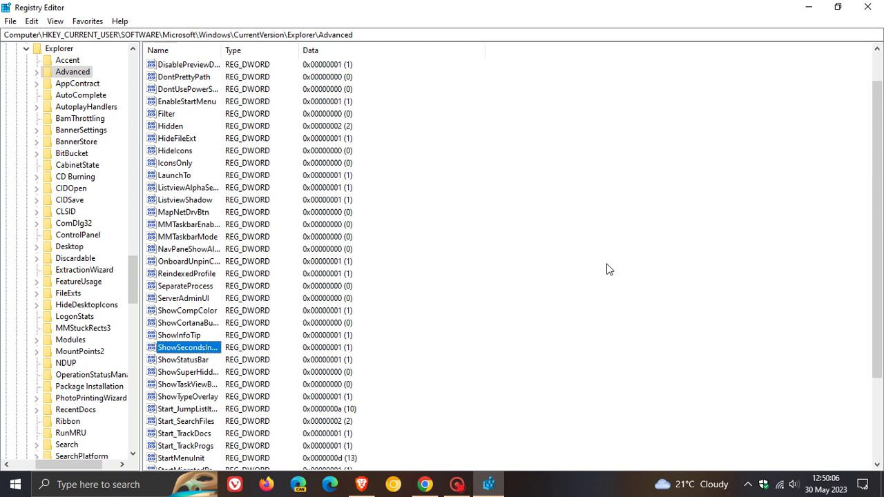
{"action": "mouse_move", "coordinate": [828, 490]}
{"action": "left_click", "coordinate": [193, 351]}
Create a DWORD (32-bit) value left as New Value #1, then select ShowSecondsInSystemClock
{"action": "right_click", "coordinate": [449, 196]}
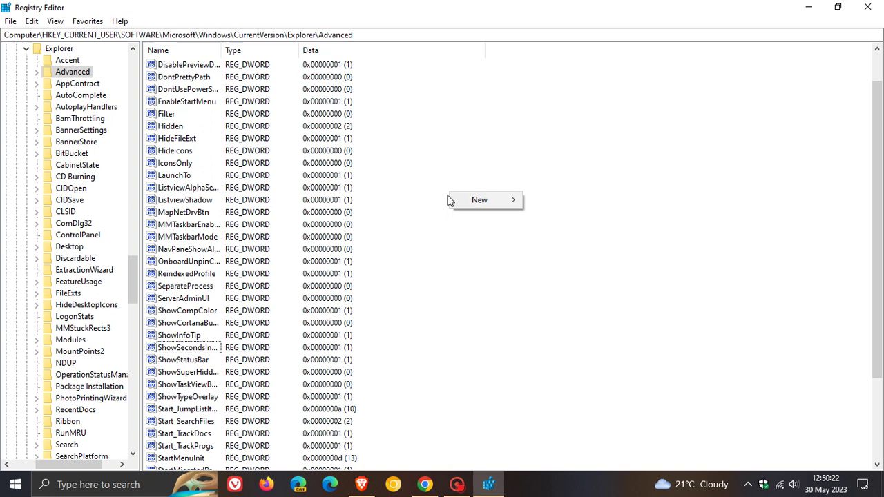
{"action": "mouse_move", "coordinate": [483, 203]}
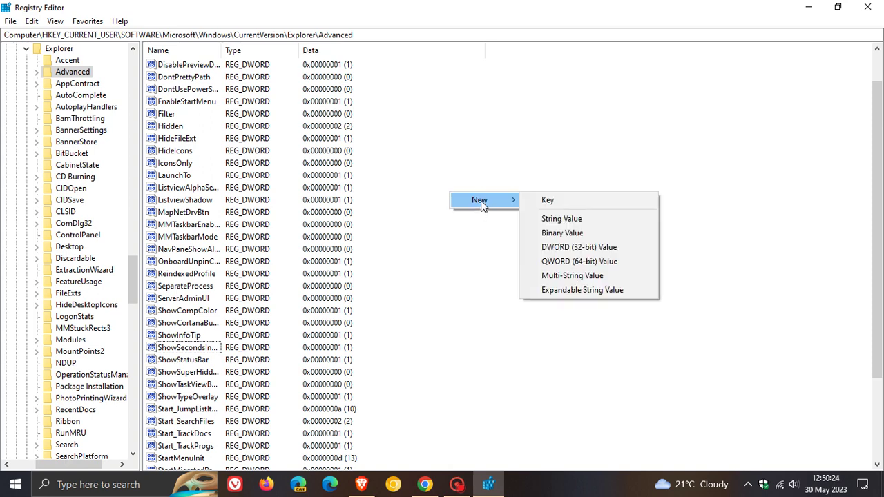
{"action": "left_click", "coordinate": [590, 247]}
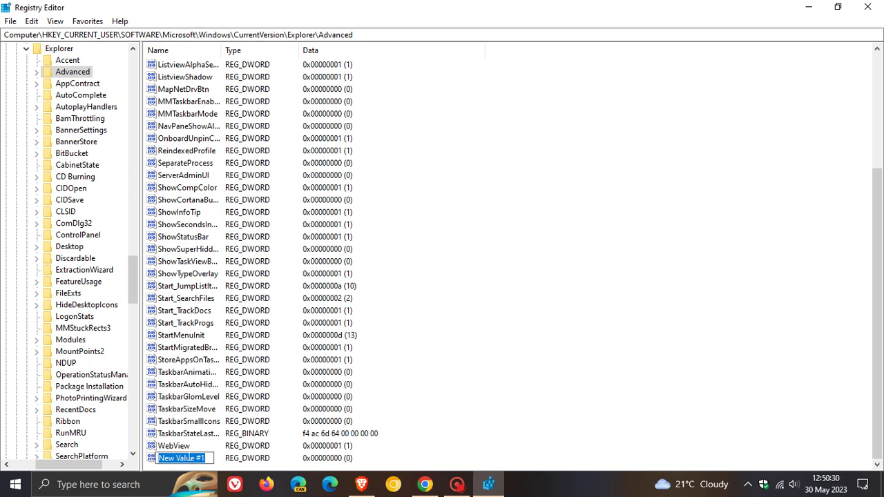
{"action": "left_click", "coordinate": [199, 226]}
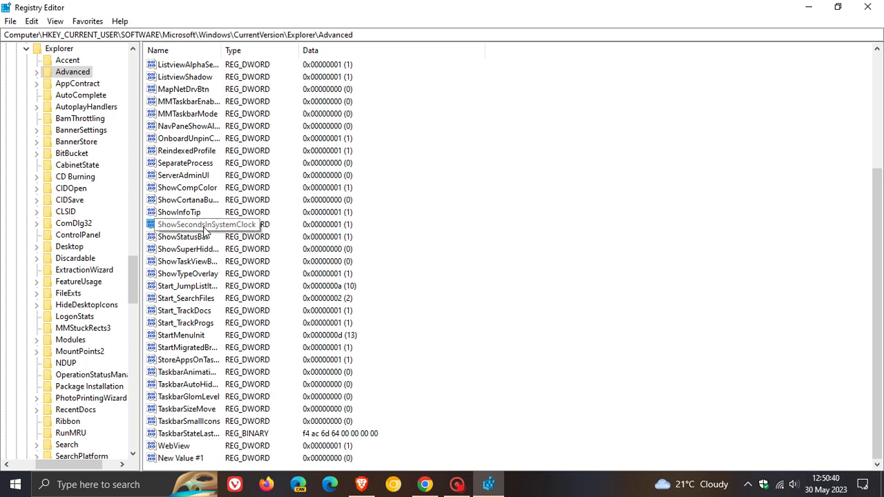
{"action": "left_click", "coordinate": [205, 227]}
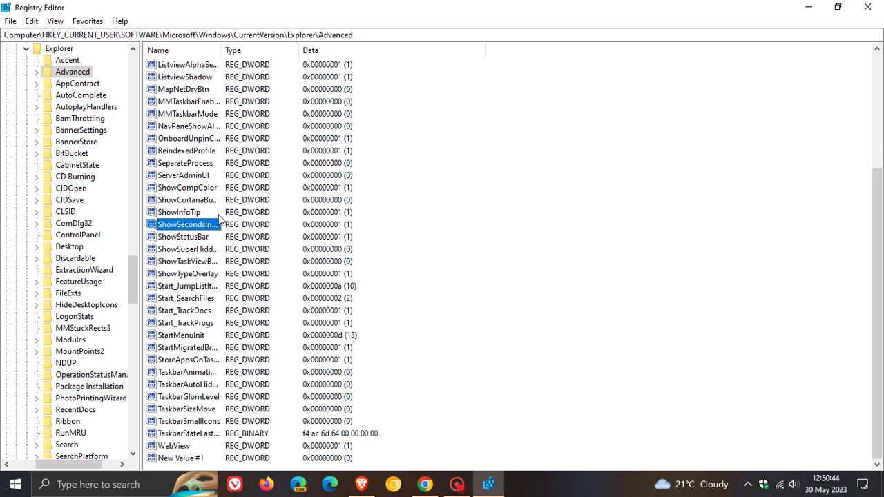
{"action": "right_click", "coordinate": [497, 193]}
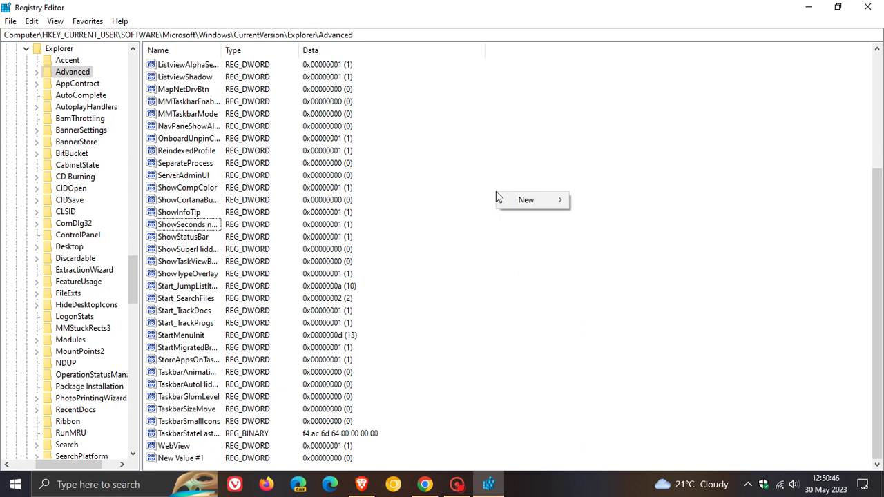
{"action": "mouse_move", "coordinate": [546, 200]}
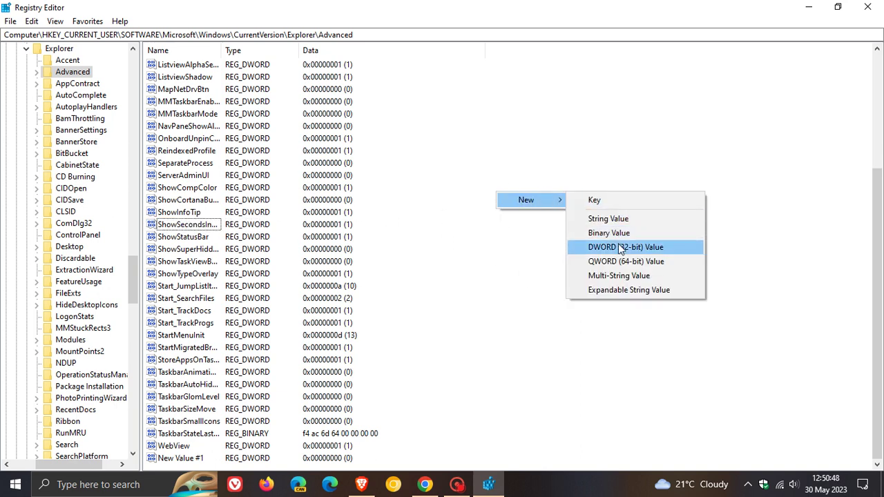
{"action": "left_click", "coordinate": [581, 137]}
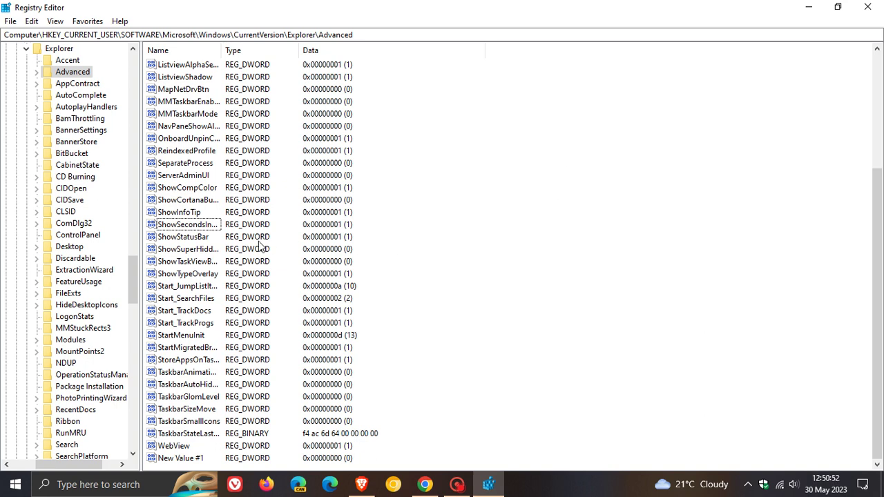
{"action": "double_click", "coordinate": [187, 226]}
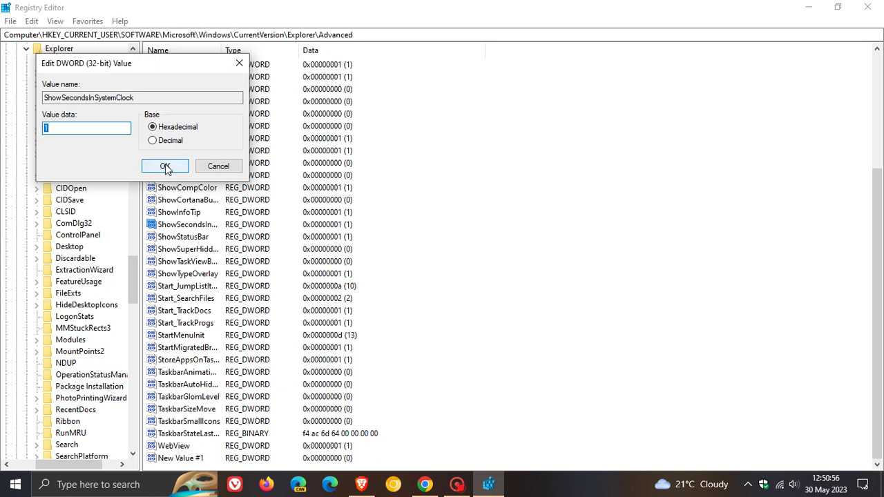
{"action": "left_click", "coordinate": [164, 166]}
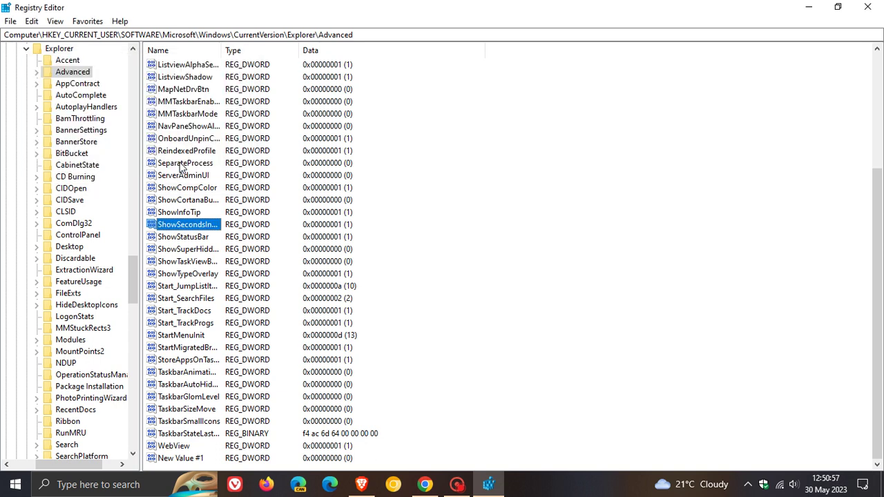
Close Registry Editor and confirm the taskbar clock now shows seconds (12:51:08)
{"action": "left_click", "coordinate": [868, 7]}
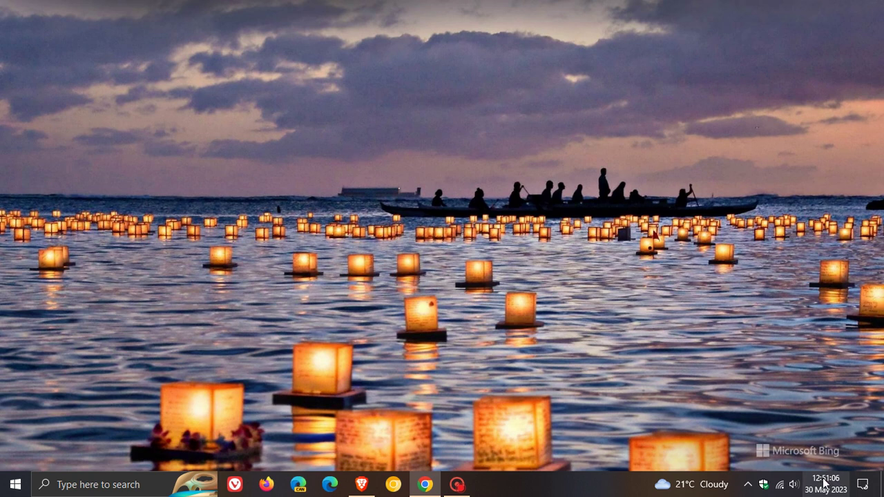
{"action": "mouse_move", "coordinate": [824, 483]}
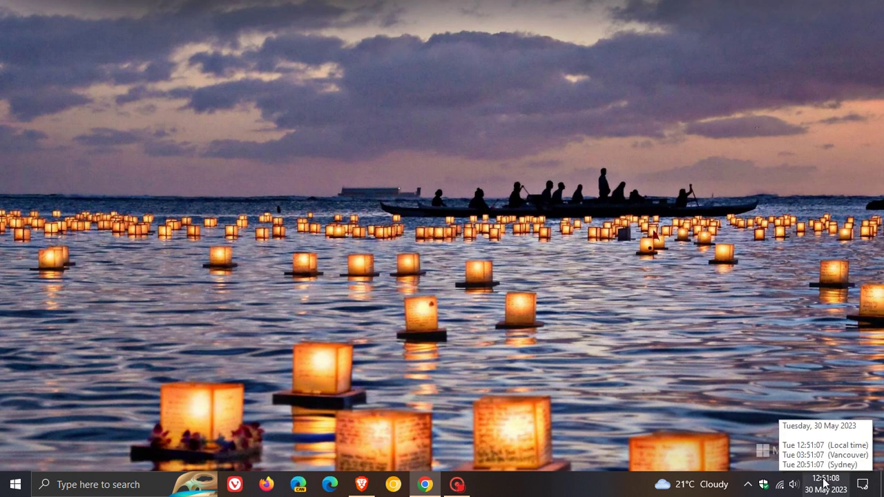